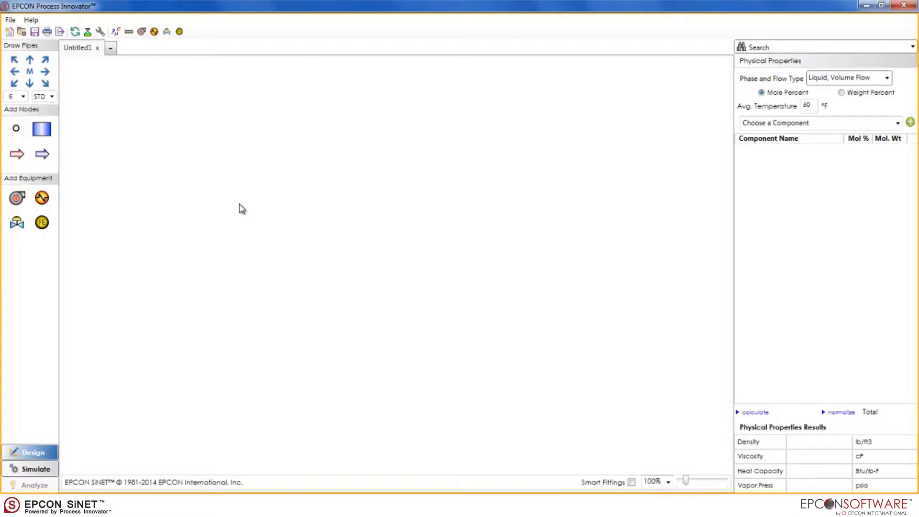
Place a storage vessel node near the top-left of the canvas
{"action": "left_click", "coordinate": [42, 130]}
{"action": "left_click", "coordinate": [114, 113]}
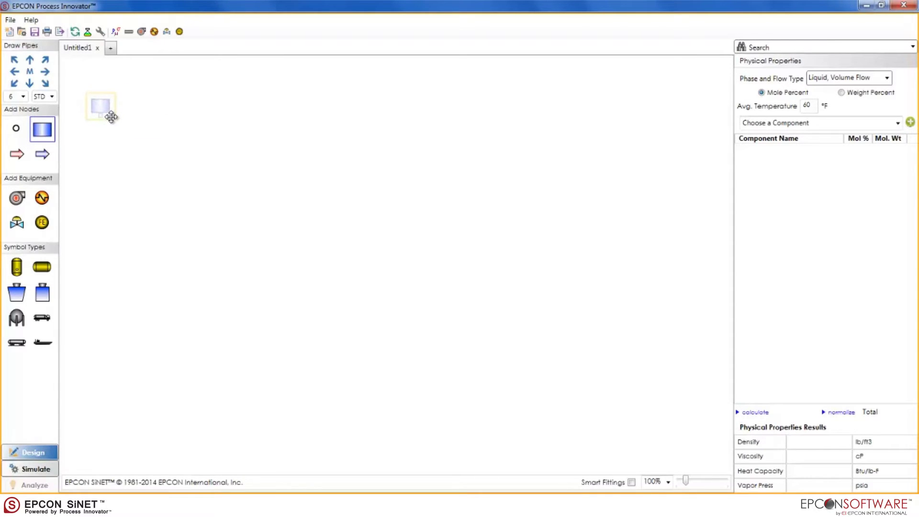
{"action": "left_click", "coordinate": [112, 117]}
Add a junction node below-right of the tank, pipe the tank to it, and nudge it lower
{"action": "left_click_drag", "start_coordinate": [17, 129], "coordinate": [188, 197]}
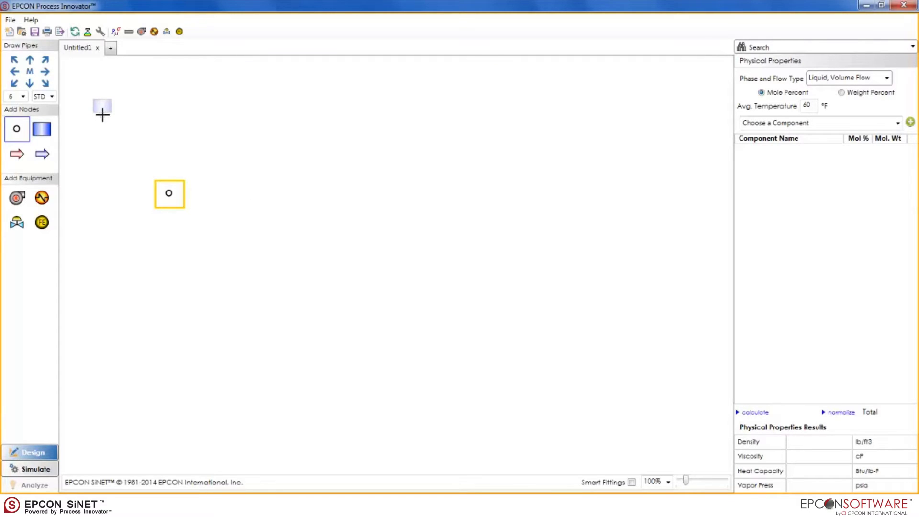
{"action": "left_click_drag", "start_coordinate": [102, 114], "coordinate": [170, 188]}
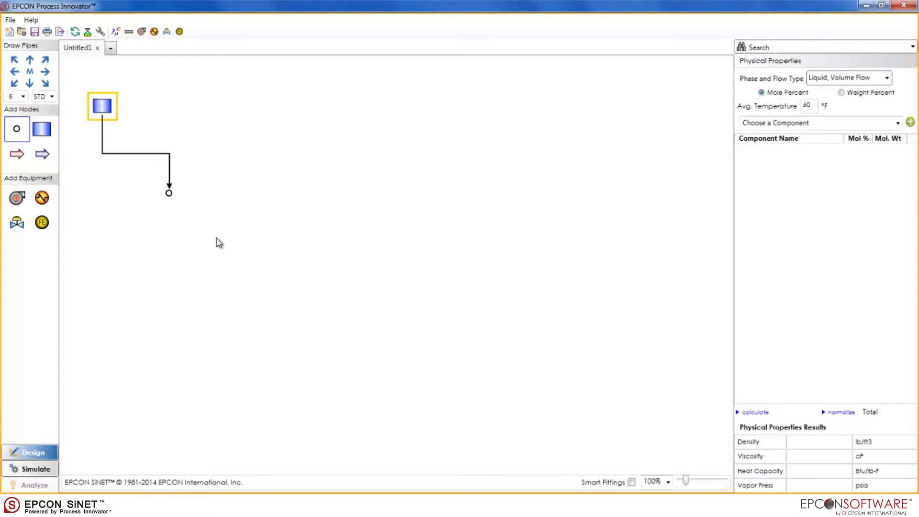
{"action": "left_click_drag", "start_coordinate": [181, 203], "coordinate": [170, 228]}
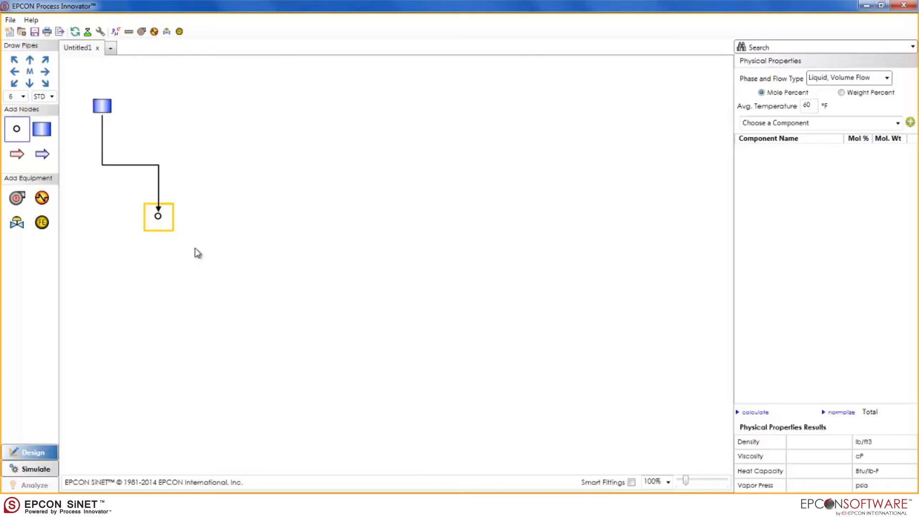
Pipe the junction right to a new pump, then review the 6 in pipe and pump specifications
{"action": "left_click", "coordinate": [18, 198]}
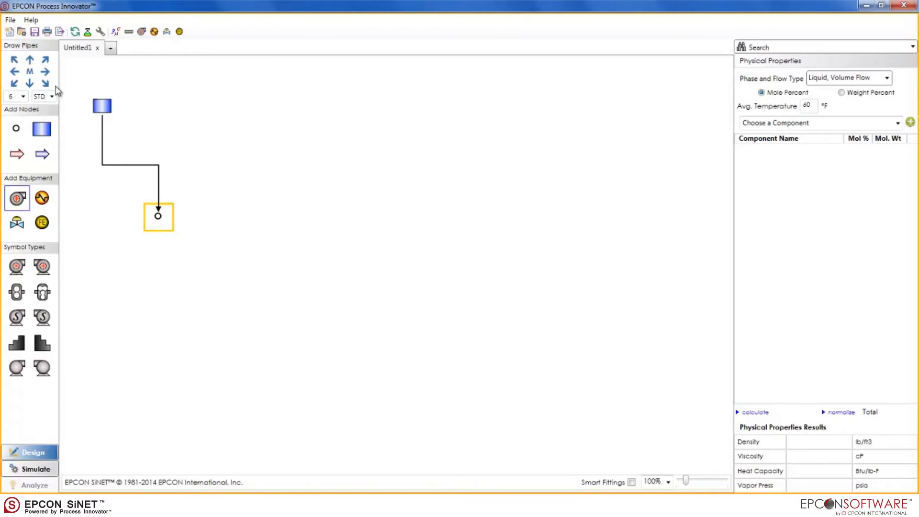
{"action": "left_click", "coordinate": [45, 72]}
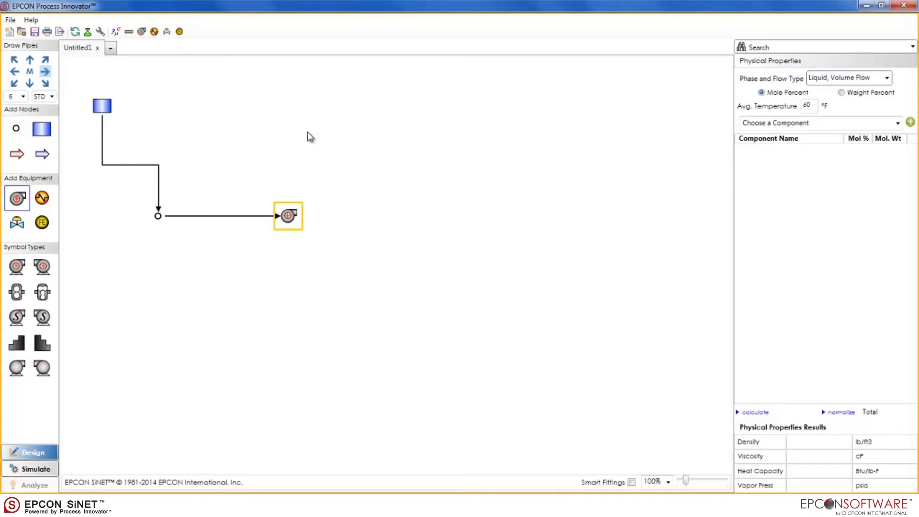
{"action": "left_click", "coordinate": [236, 216]}
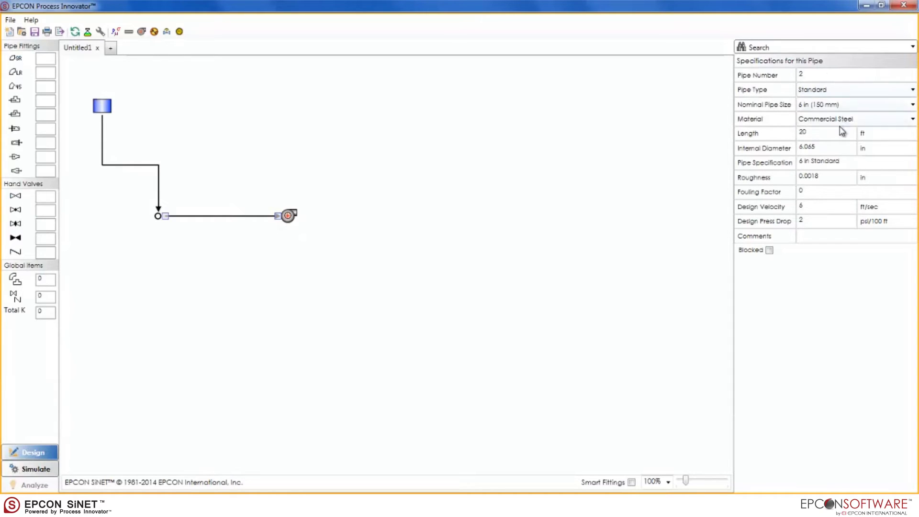
{"action": "left_click", "coordinate": [292, 219]}
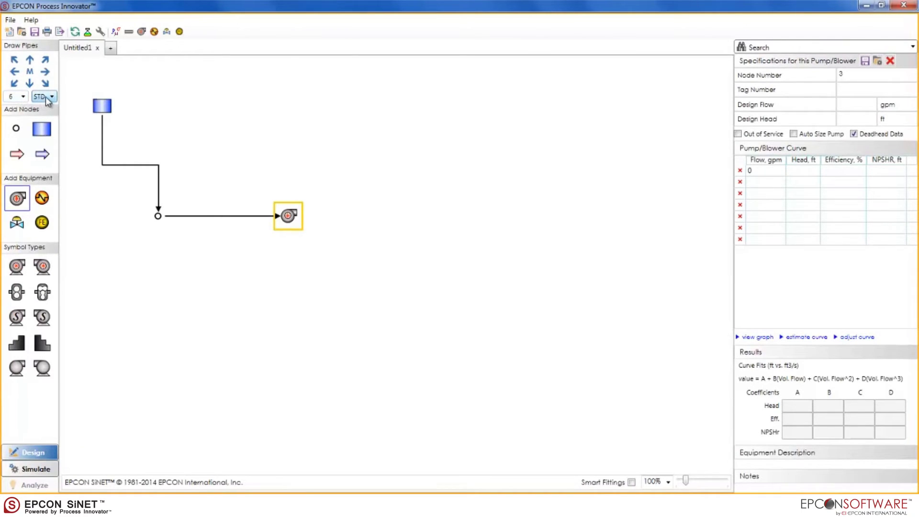
Set new pipes to schedule XXS and 8 inch nominal size
{"action": "left_click", "coordinate": [53, 98]}
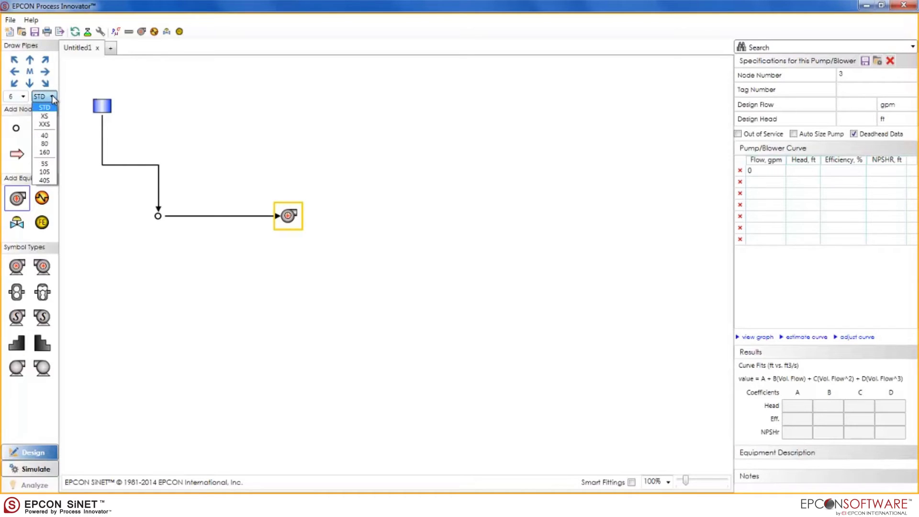
{"action": "left_click", "coordinate": [47, 125]}
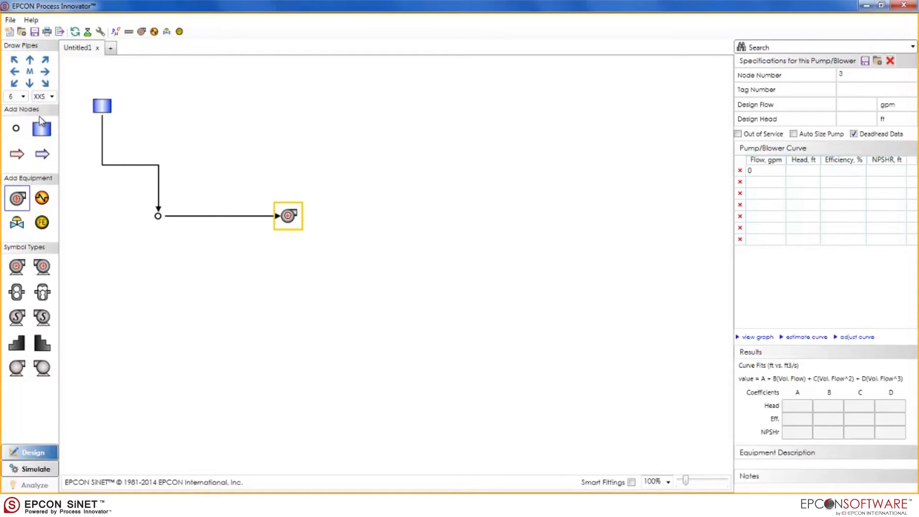
{"action": "left_click", "coordinate": [23, 97]}
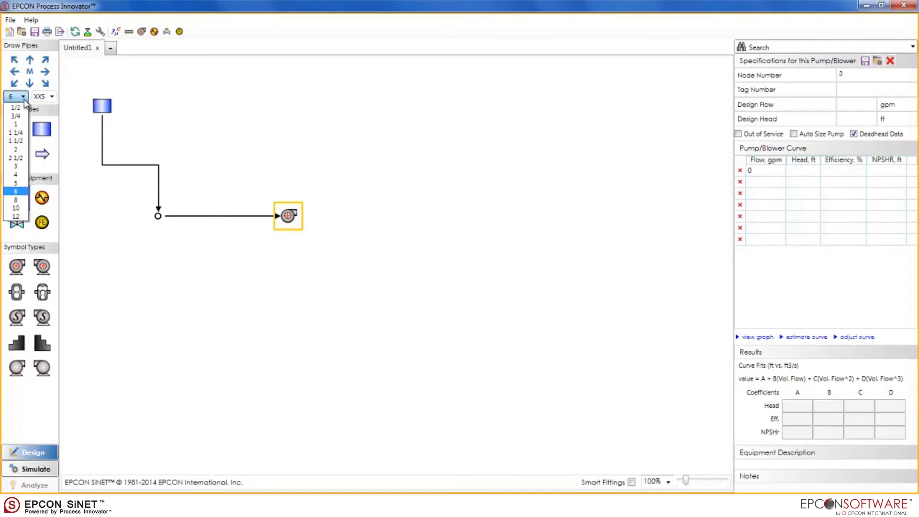
{"action": "left_click", "coordinate": [21, 200]}
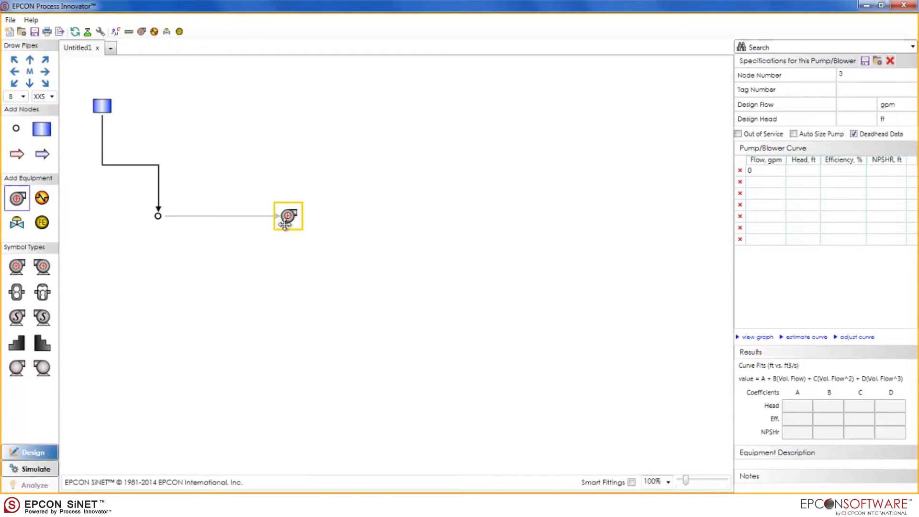
Pipe the pump rightward to a new junction node 4 and check the new pipe and junction
{"action": "left_click", "coordinate": [298, 215]}
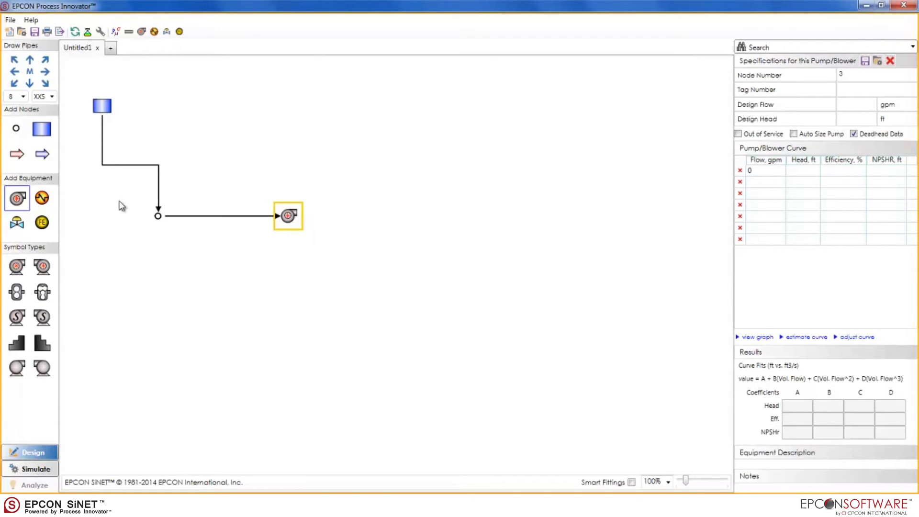
{"action": "left_click", "coordinate": [16, 130]}
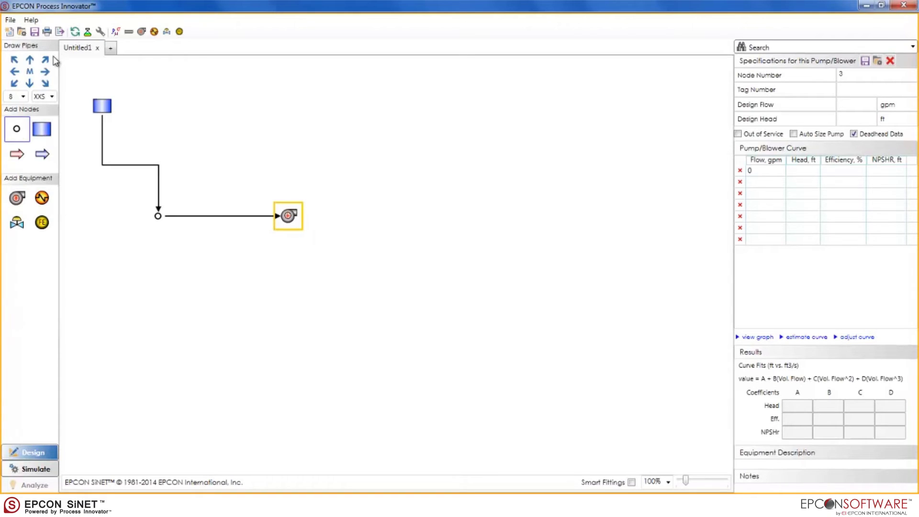
{"action": "left_click", "coordinate": [45, 72]}
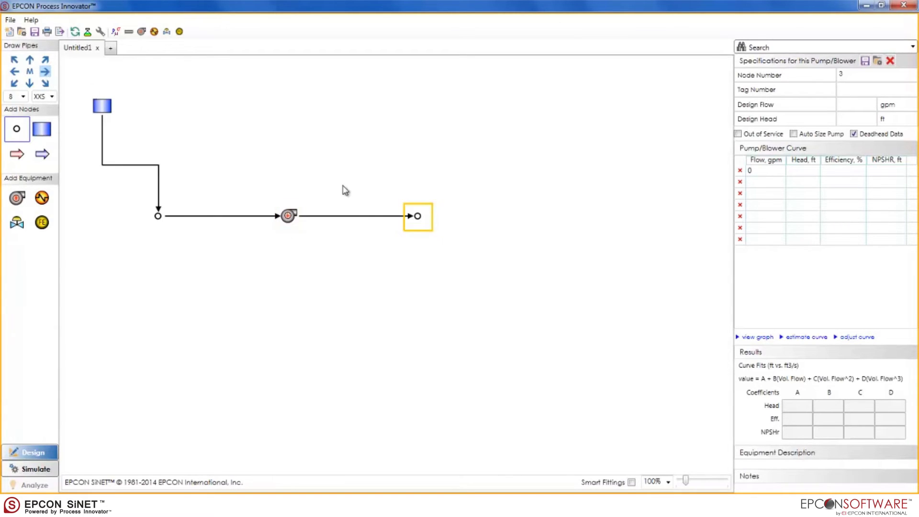
{"action": "left_click", "coordinate": [361, 217]}
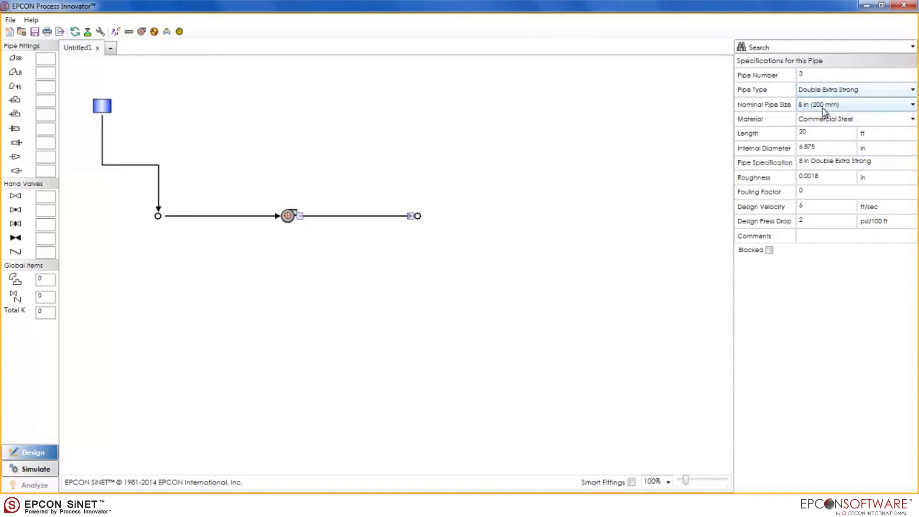
{"action": "left_click", "coordinate": [419, 217]}
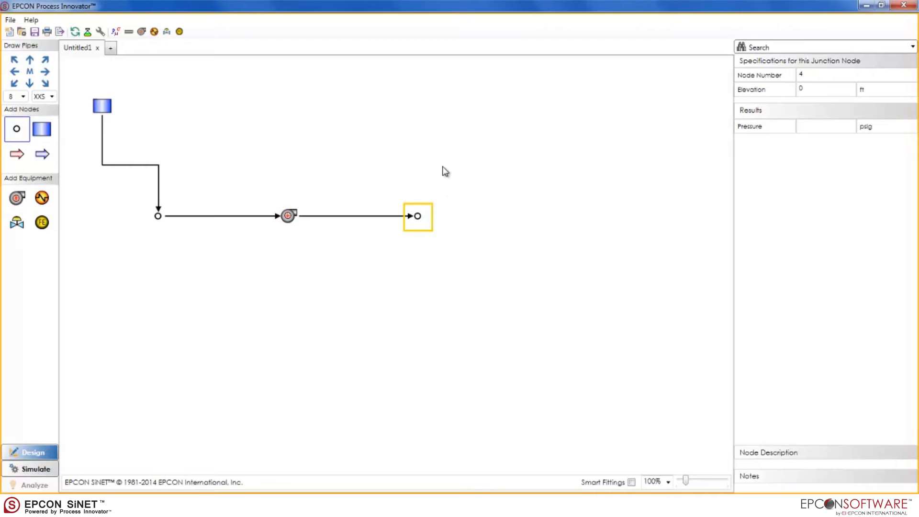
Delete the end junction and its pipe, and reset the pipe schedule to STD
{"action": "key", "text": "Delete"}
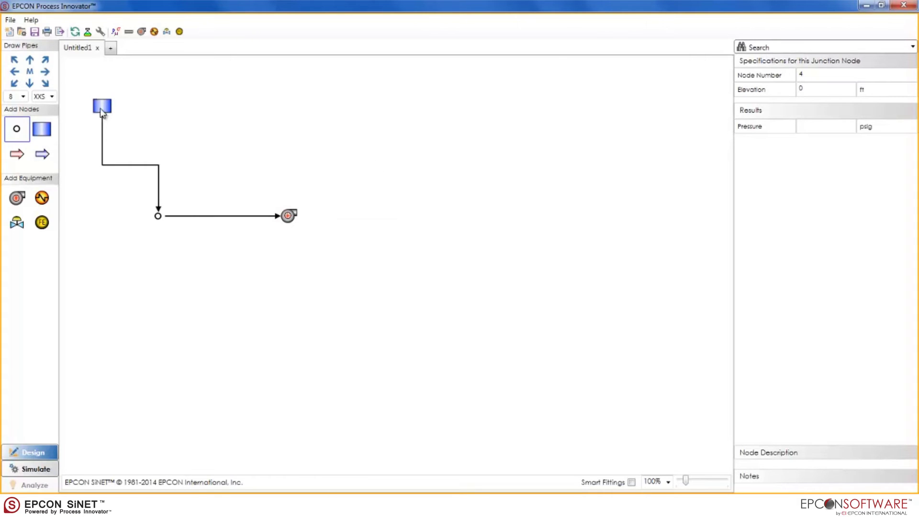
{"action": "left_click", "coordinate": [48, 98]}
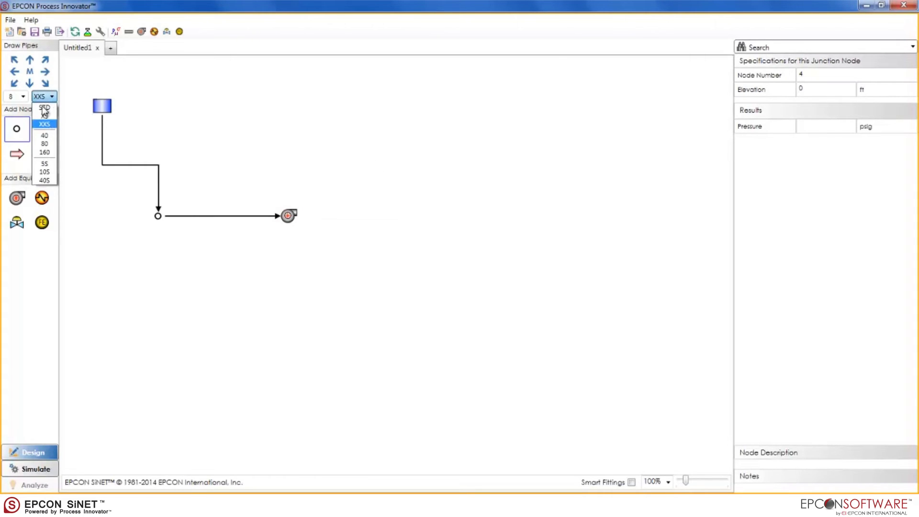
{"action": "left_click", "coordinate": [44, 108]}
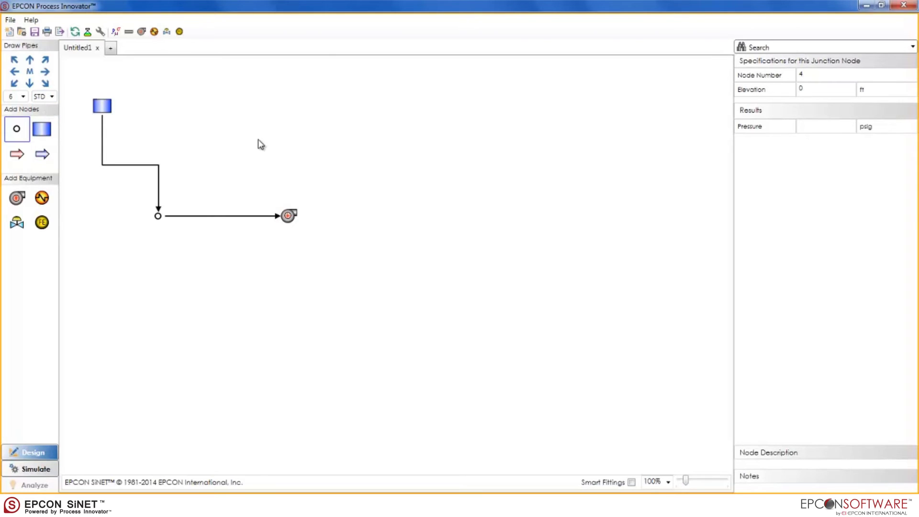
Extend the line from the pump to a junction, then on to a control valve
{"action": "left_click", "coordinate": [300, 215]}
{"action": "left_click", "coordinate": [45, 72]}
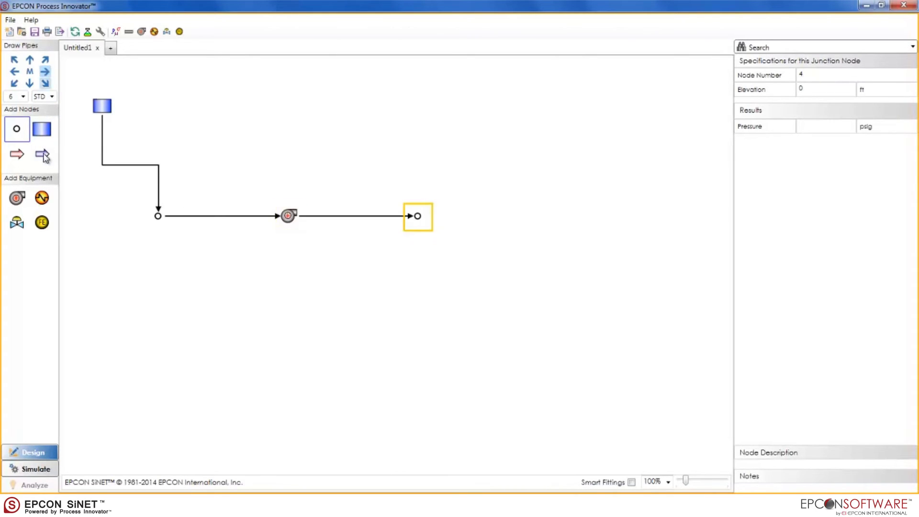
{"action": "left_click", "coordinate": [18, 222]}
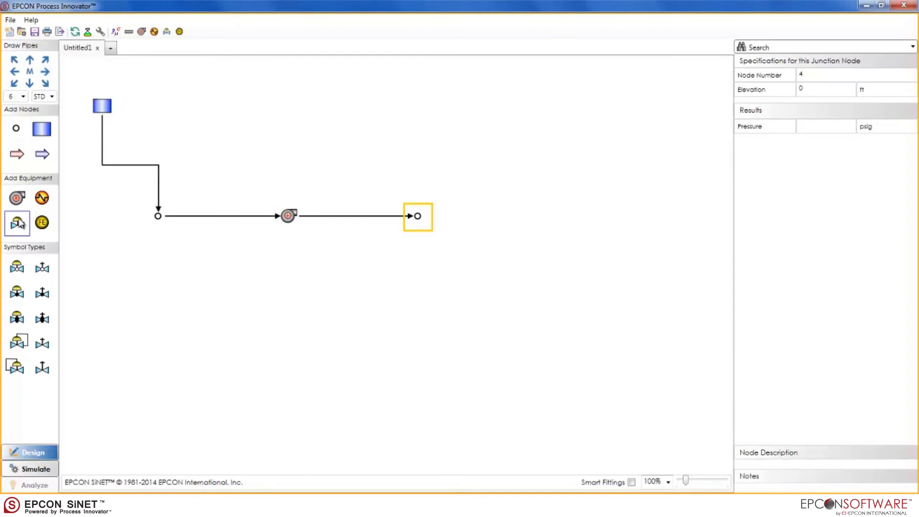
{"action": "left_click", "coordinate": [45, 71]}
Pipe the valve to a new vertical vessel and move the vessel up above the line
{"action": "left_click", "coordinate": [42, 129]}
{"action": "left_click", "coordinate": [17, 267]}
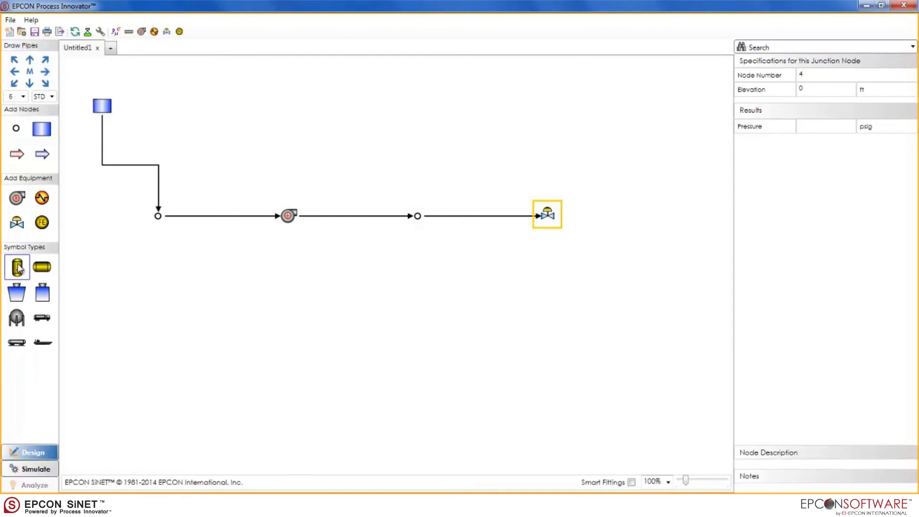
{"action": "left_click", "coordinate": [48, 72]}
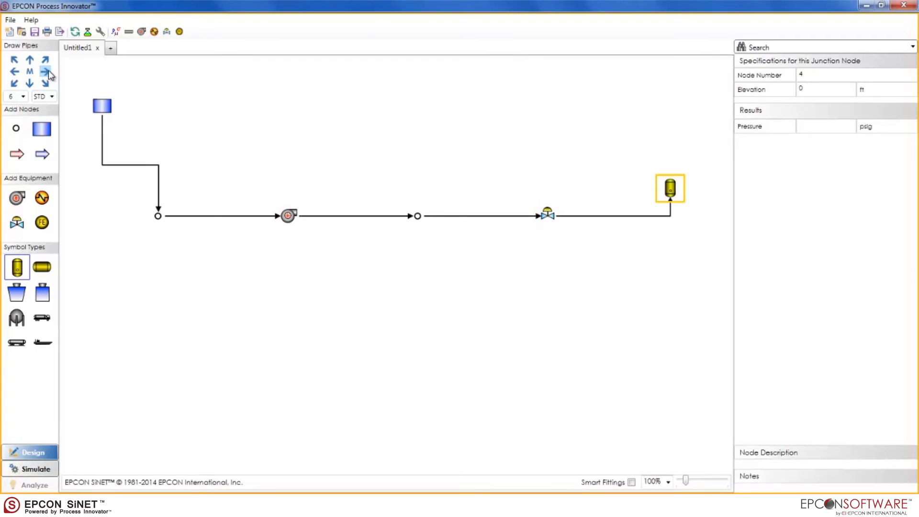
{"action": "left_click_drag", "start_coordinate": [657, 196], "coordinate": [644, 141]}
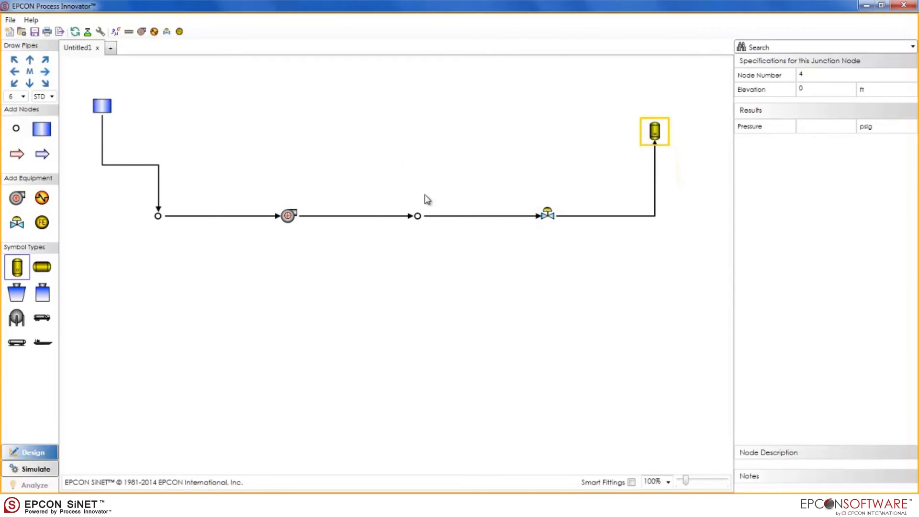
{"action": "left_click", "coordinate": [318, 157]}
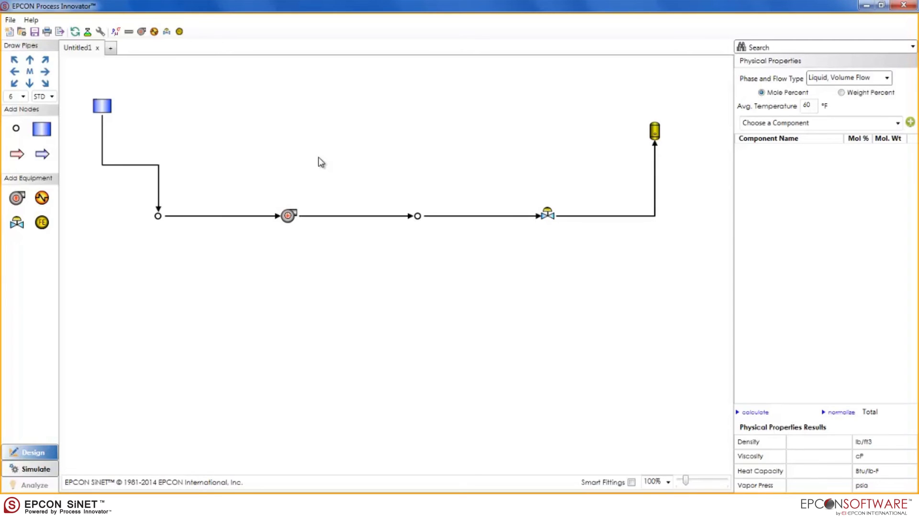
Branch down from the first junction through a second pump and a junction, rejoining junction 4 above
{"action": "left_click", "coordinate": [159, 216]}
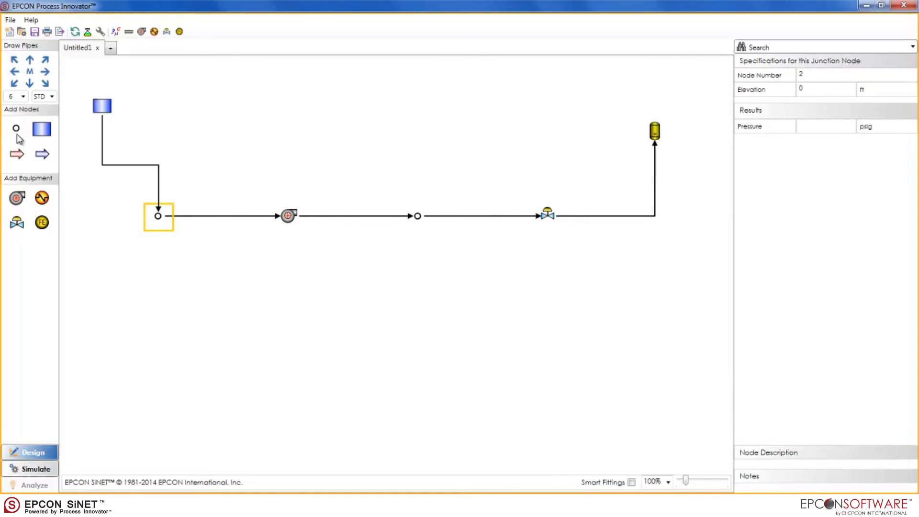
{"action": "left_click", "coordinate": [30, 83]}
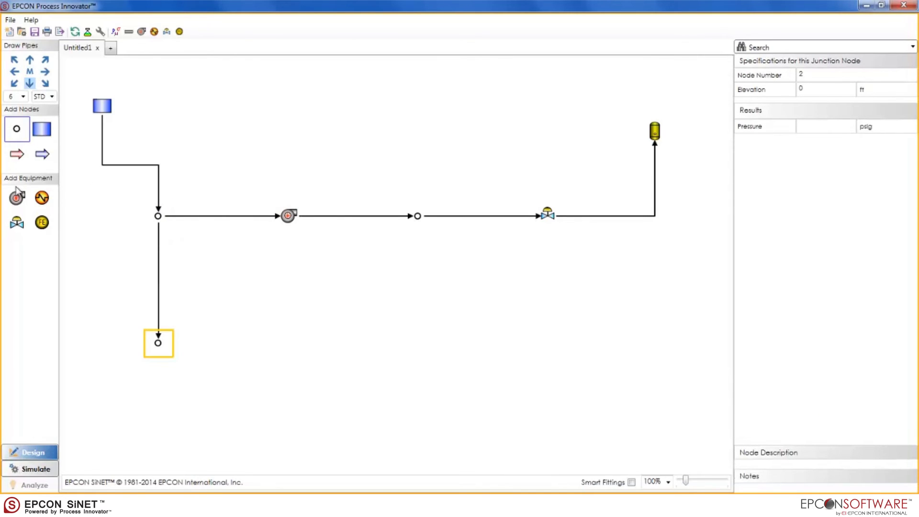
{"action": "left_click", "coordinate": [17, 198]}
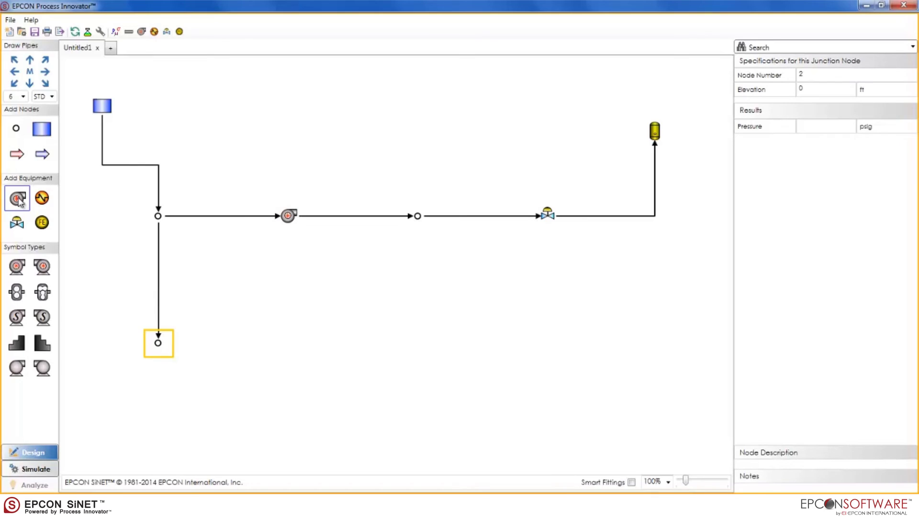
{"action": "left_click", "coordinate": [45, 71]}
{"action": "left_click", "coordinate": [17, 130]}
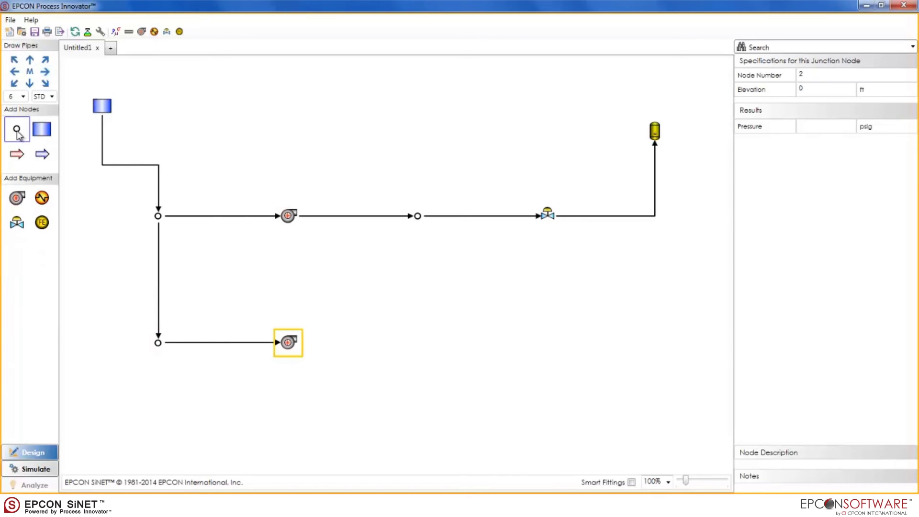
{"action": "left_click", "coordinate": [45, 72]}
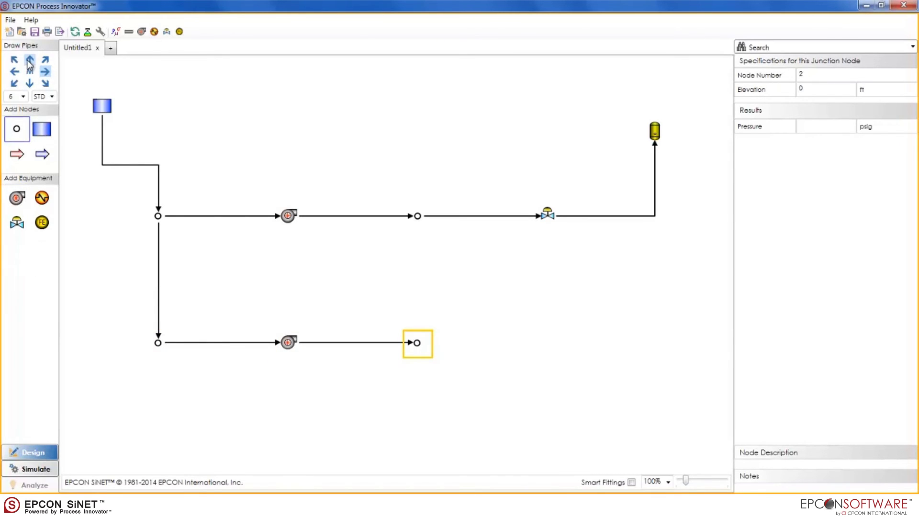
{"action": "left_click", "coordinate": [30, 60]}
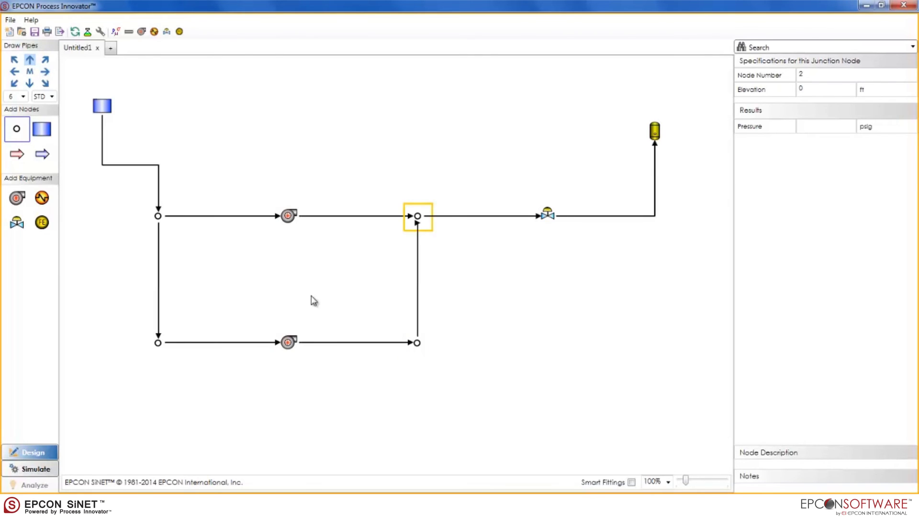
{"action": "left_click", "coordinate": [455, 277]}
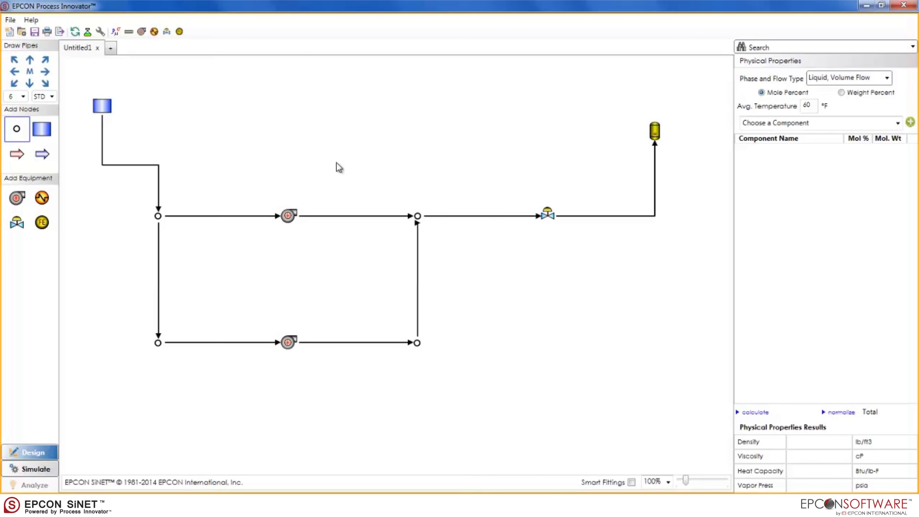
Place a tank truck node at the lower right of the canvas
{"action": "left_click", "coordinate": [42, 130]}
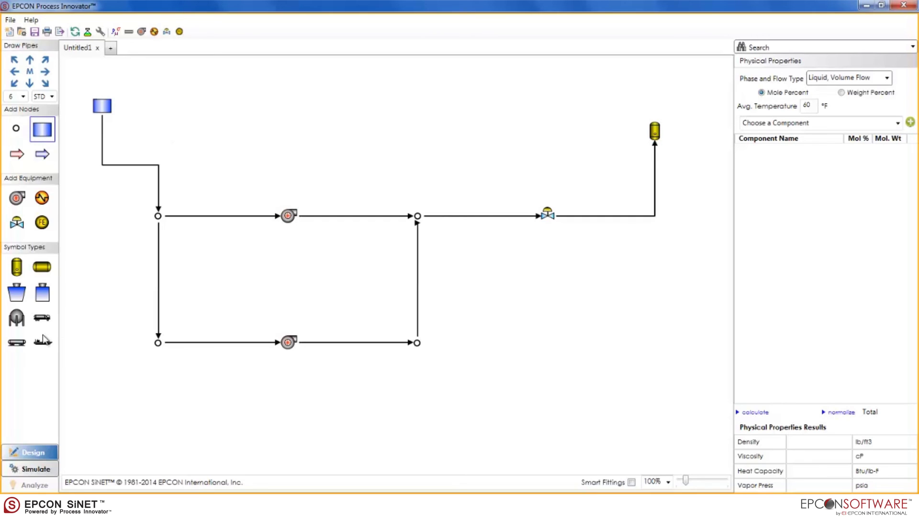
{"action": "left_click", "coordinate": [42, 317]}
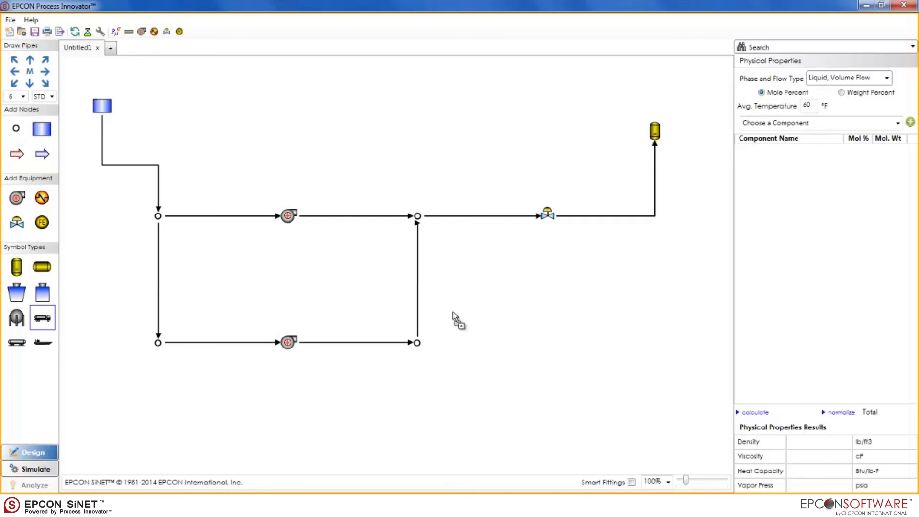
{"action": "left_click", "coordinate": [670, 310]}
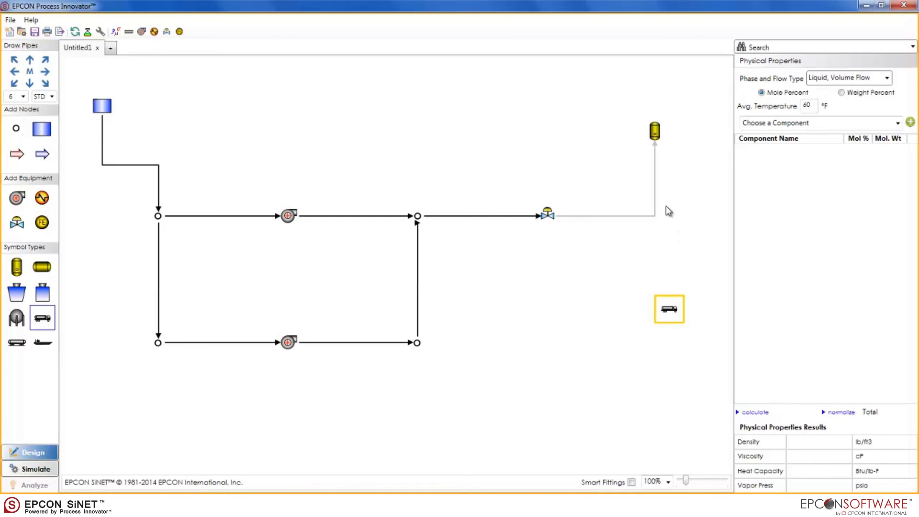
Reconnect the valve's outlet pipe from the vertical vessel to the tank truck
{"action": "left_click", "coordinate": [654, 168]}
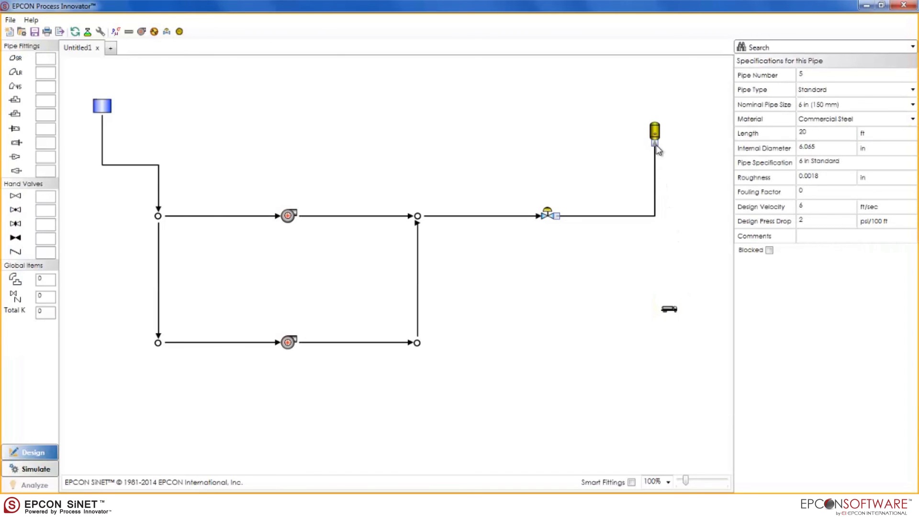
{"action": "left_click_drag", "start_coordinate": [656, 144], "coordinate": [683, 328]}
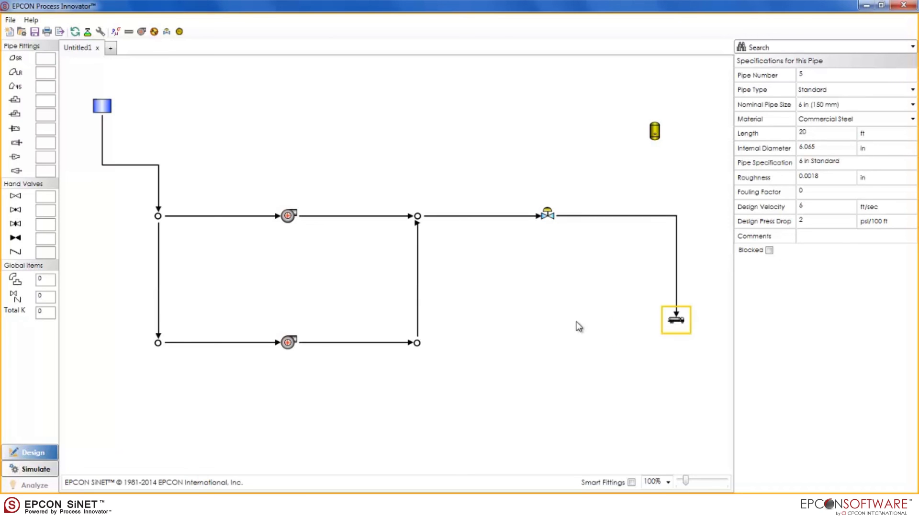
{"action": "left_click", "coordinate": [551, 314]}
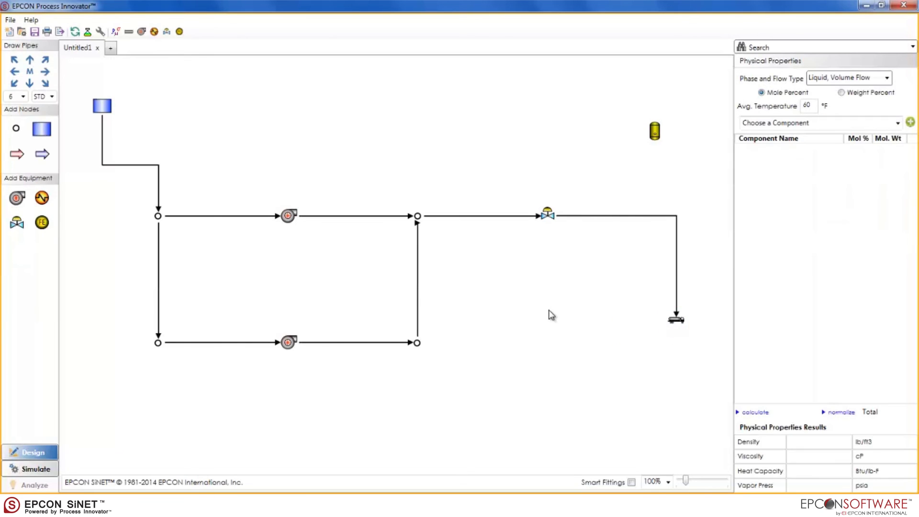